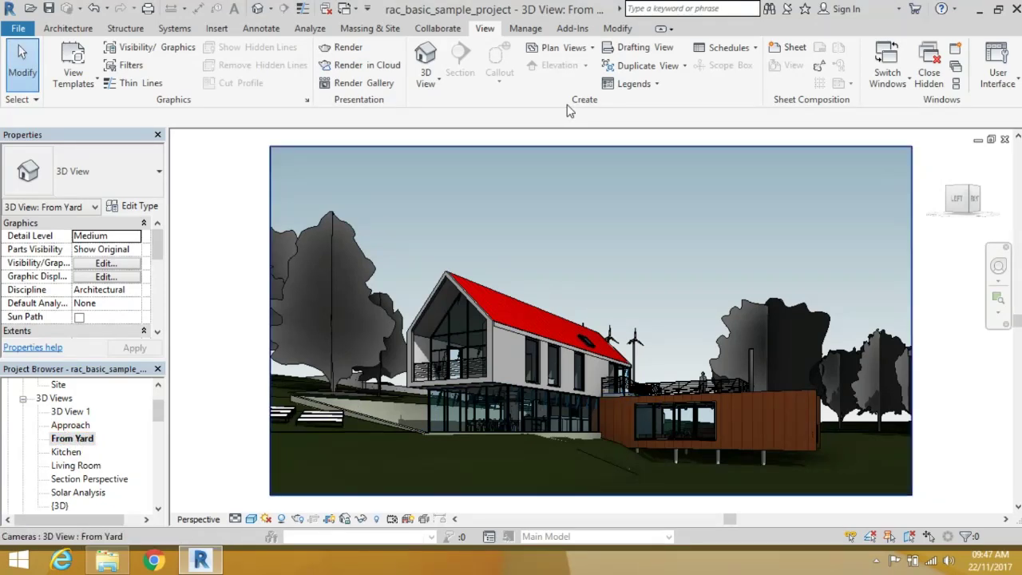
Step: Set the From Yard view's rendering to Draft quality with 600 DPI printer resolution (4748 × 2593 pixels)
left_click(349, 50)
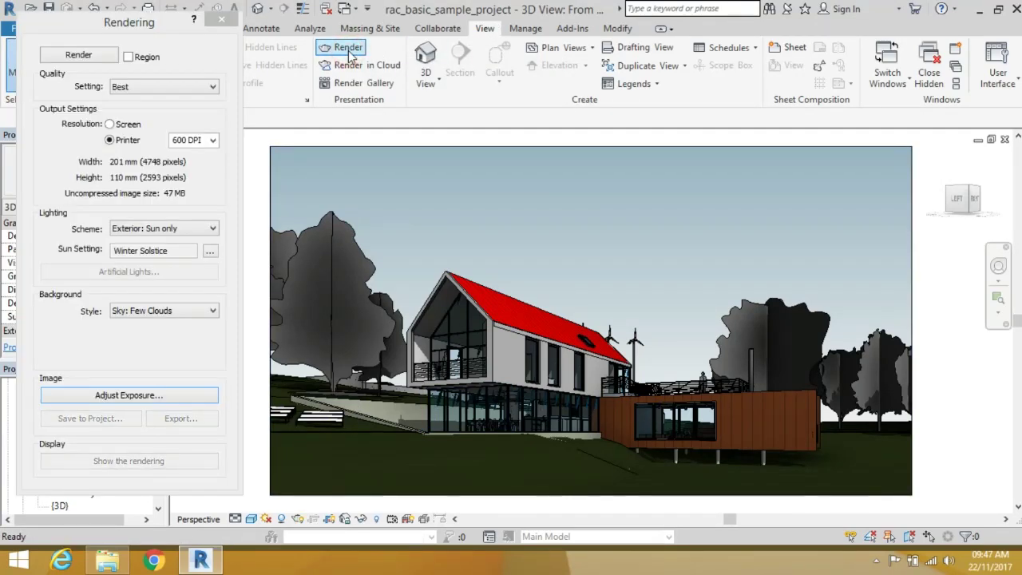
mouse_move(129, 23)
left_mouse_down()
mouse_move(308, 53)
mouse_move(182, 32)
left_mouse_up()
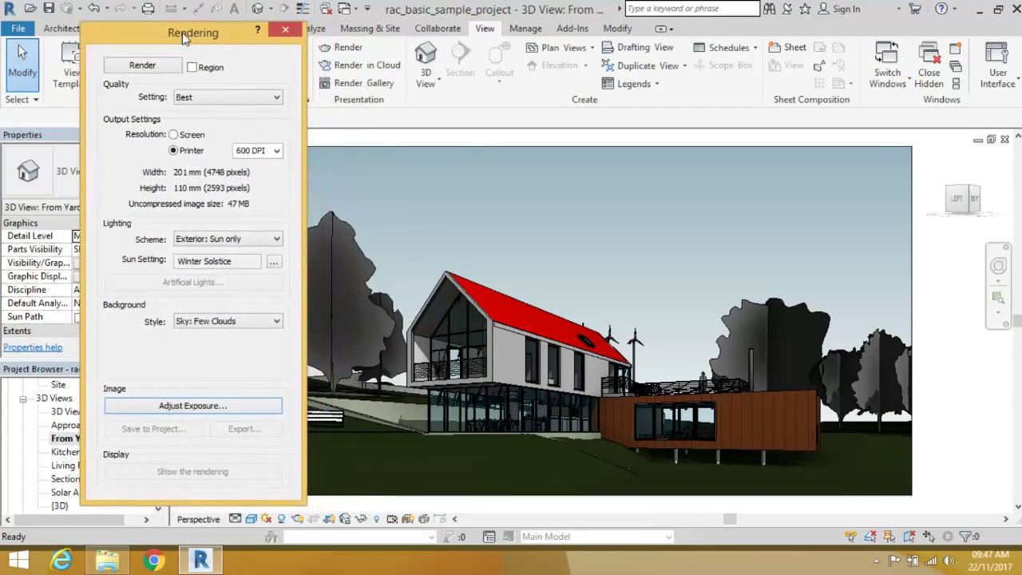
left_click(258, 100)
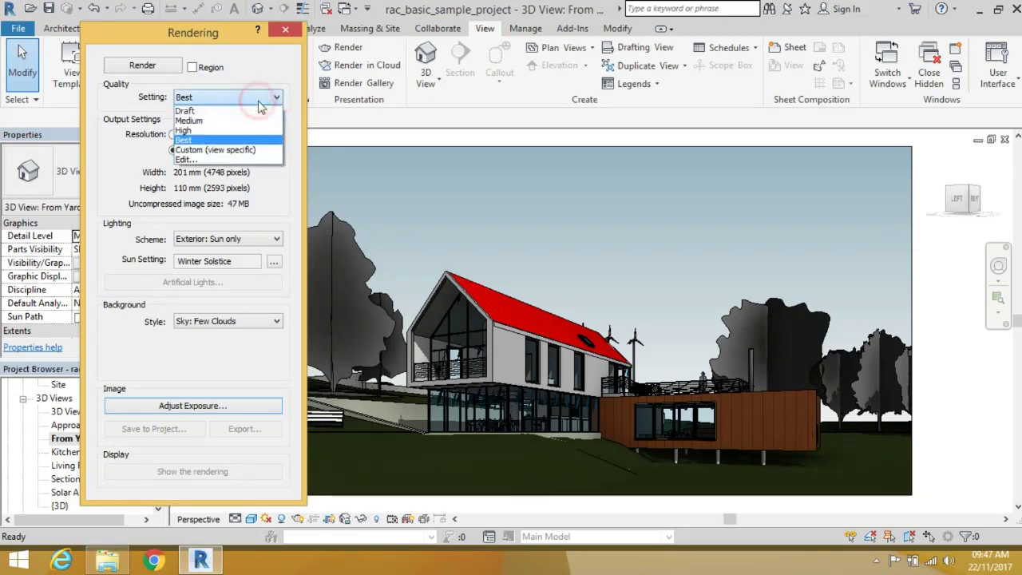
left_click(190, 140)
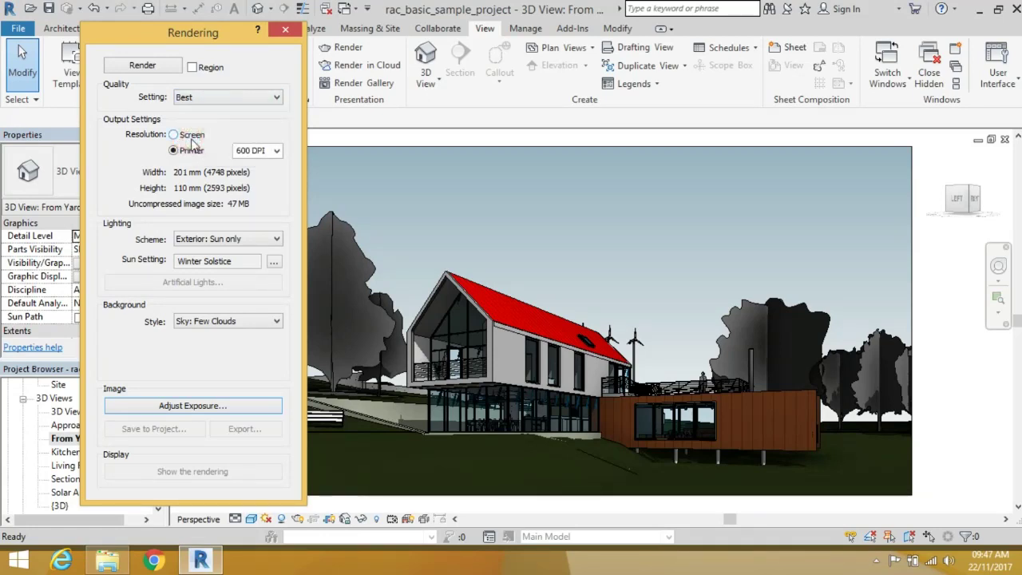
left_click(252, 97)
left_click(225, 111)
left_click(192, 154)
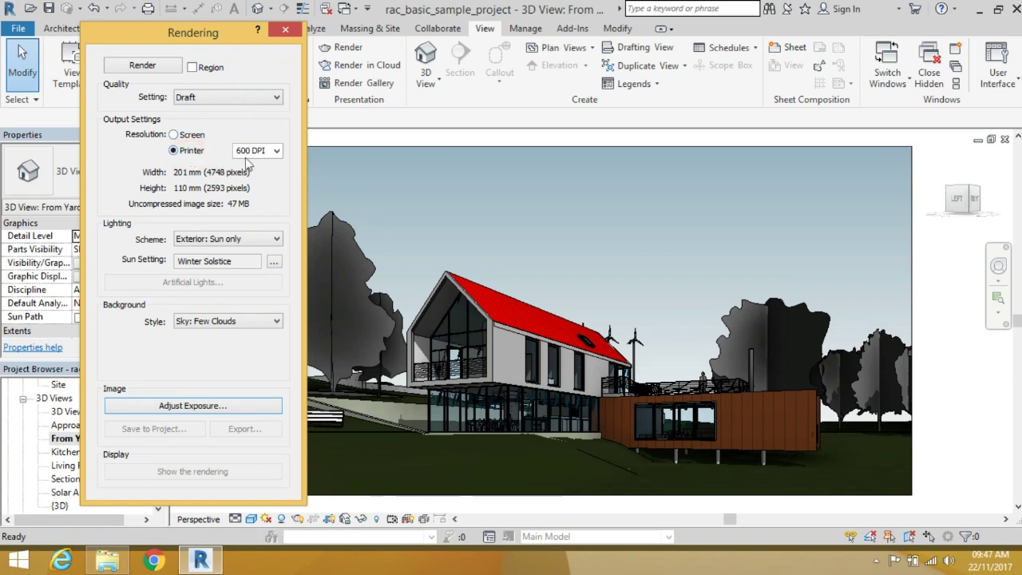
left_click(277, 151)
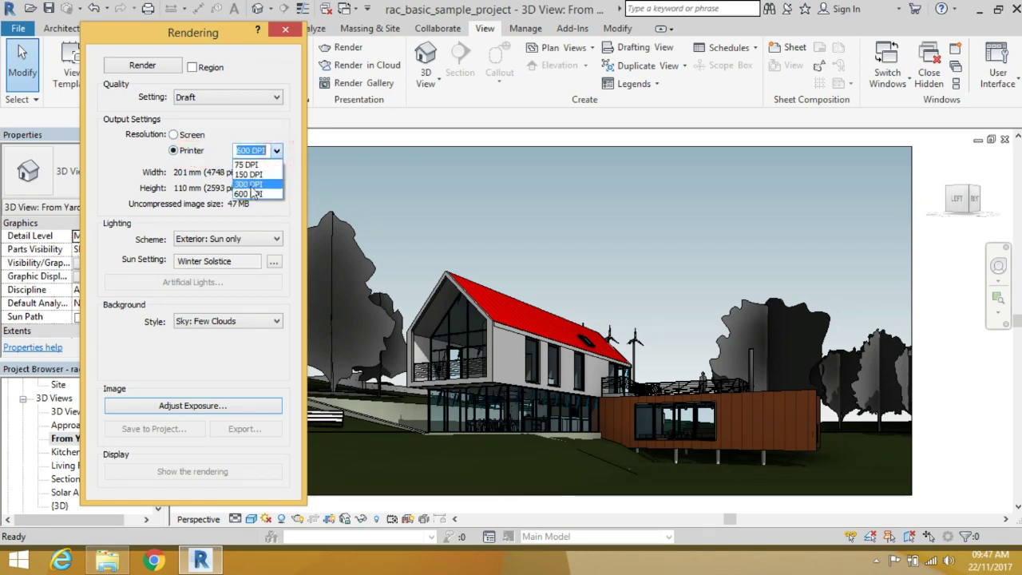
left_click(251, 186)
left_click(276, 151)
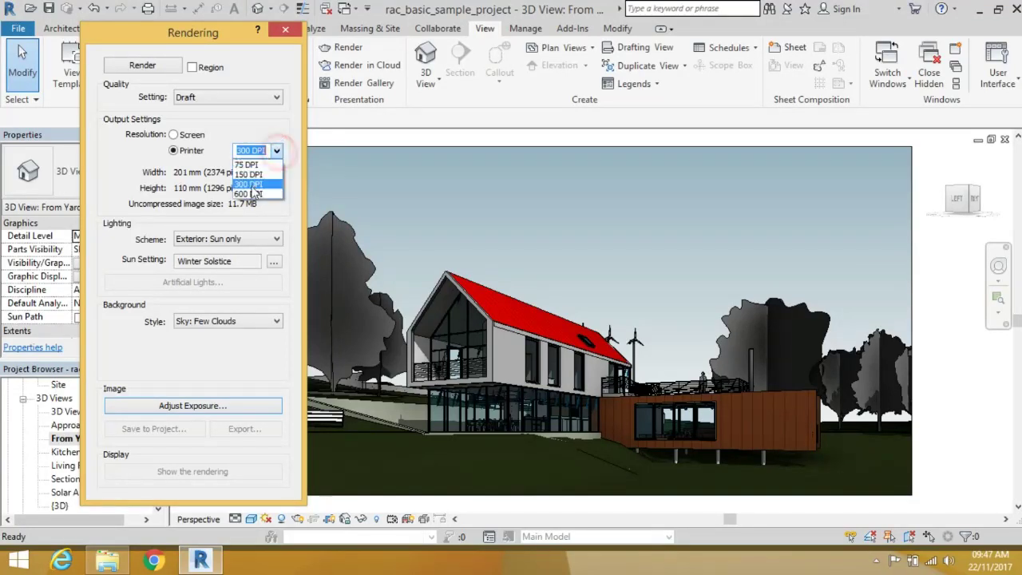
left_click(252, 194)
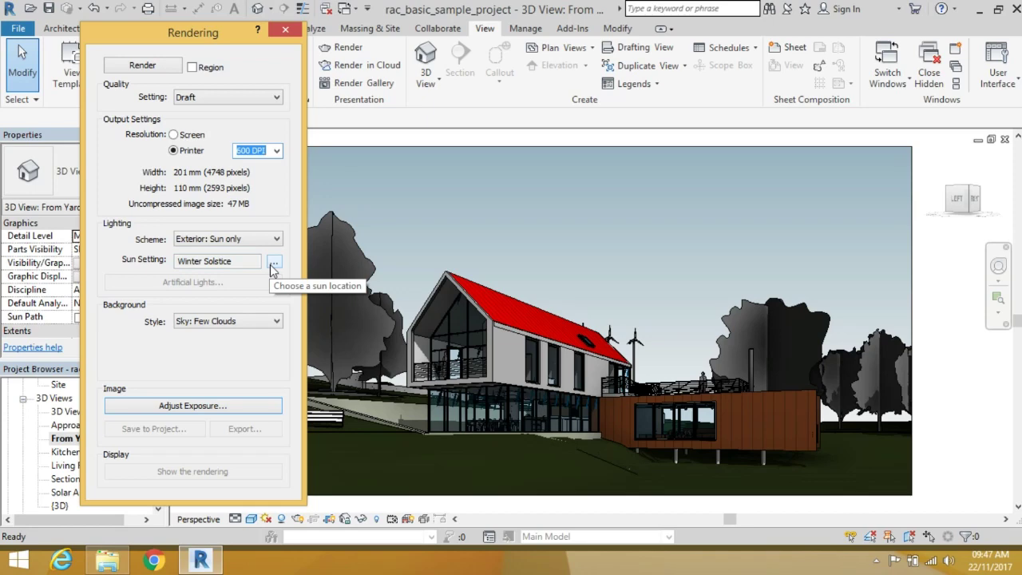
left_click(270, 263)
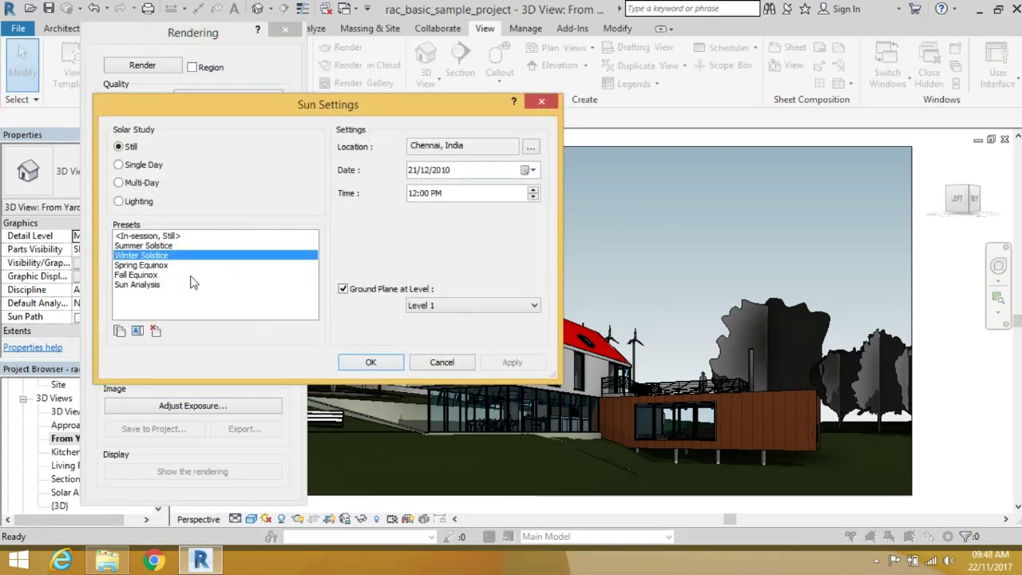
left_click(152, 245)
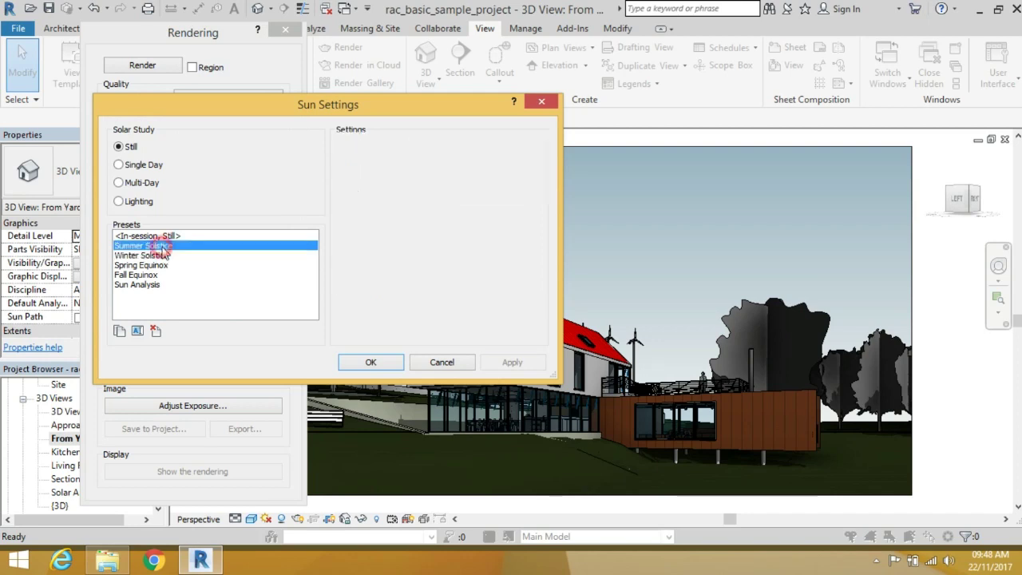
left_click(156, 255)
left_click(163, 265)
left_click(164, 275)
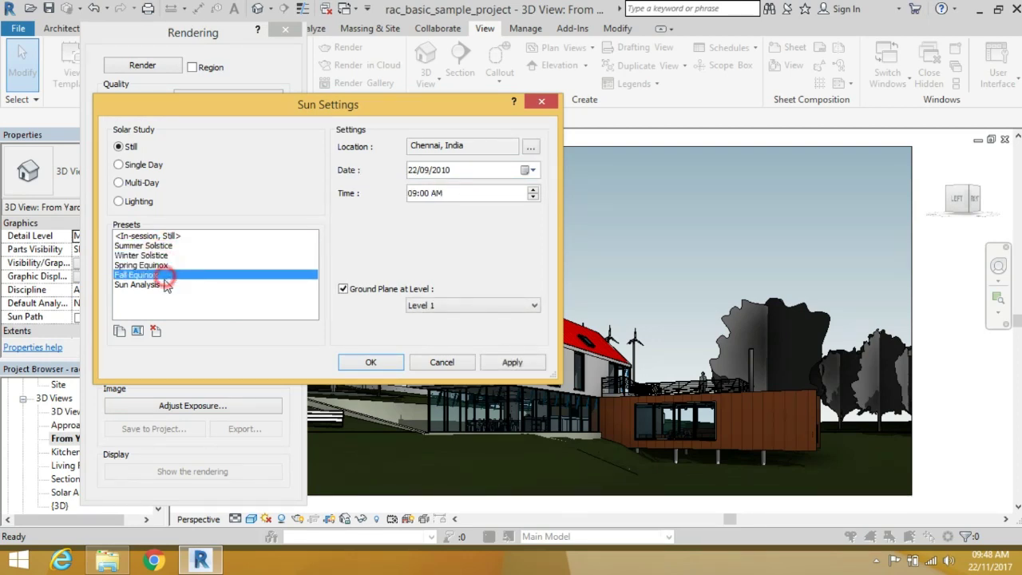
left_click(164, 284)
left_click(177, 256)
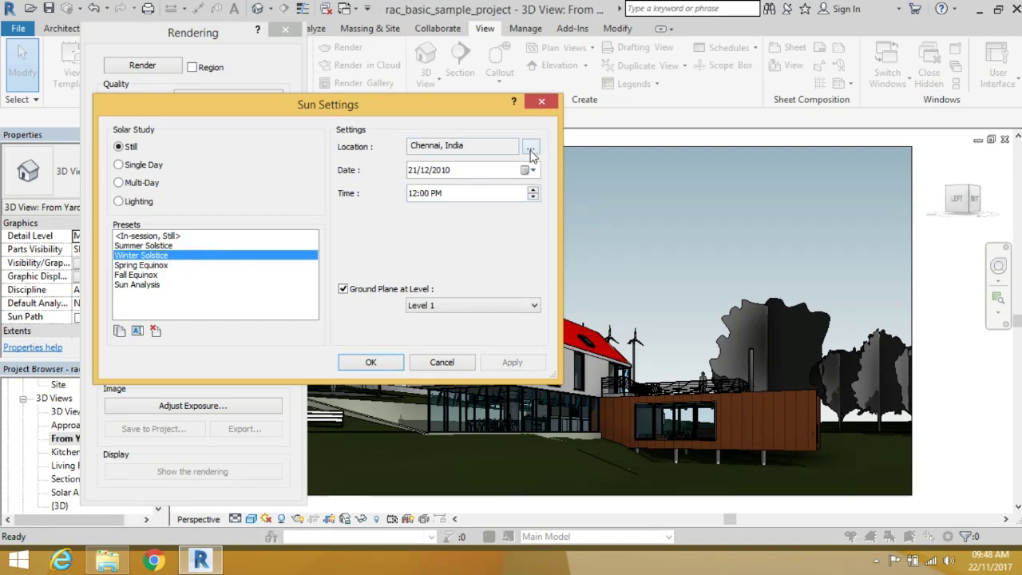
left_click(530, 149)
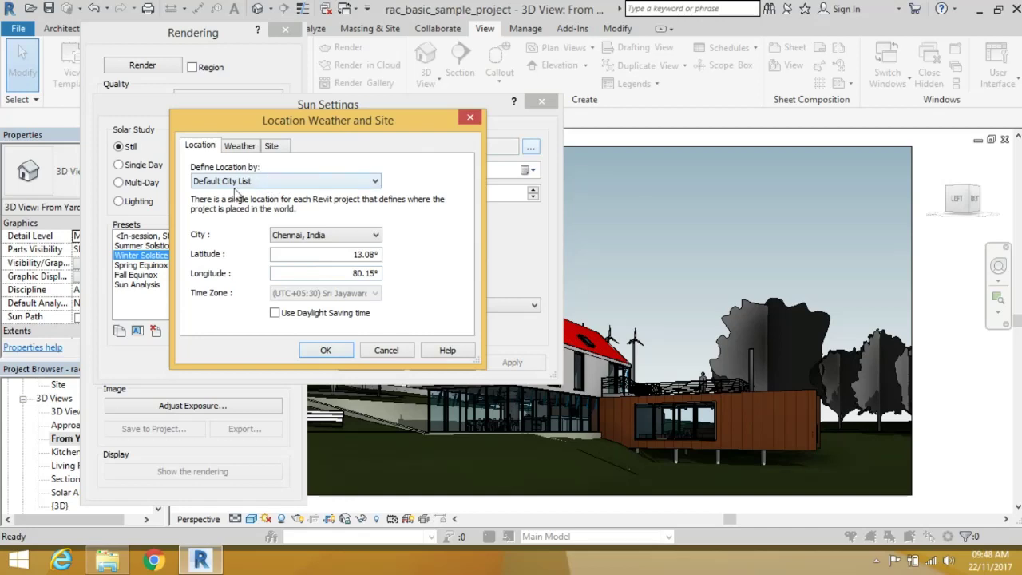
left_click(243, 182)
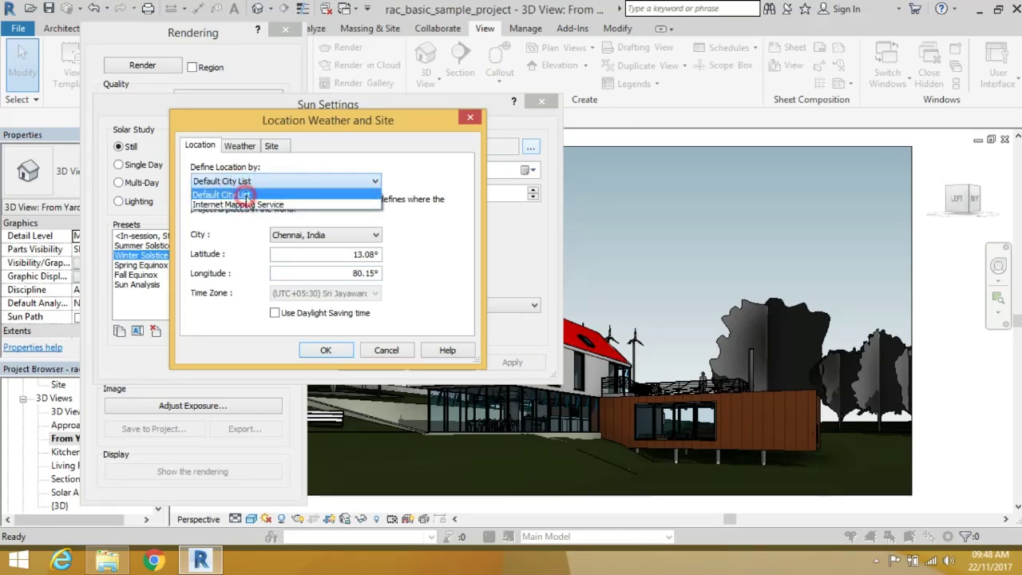
left_click(245, 196)
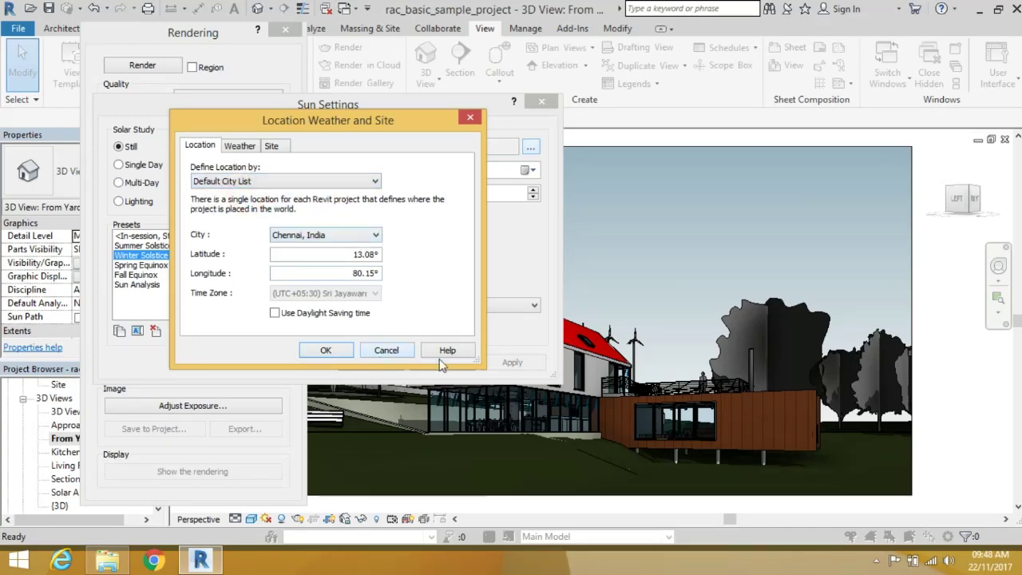
left_click(326, 351)
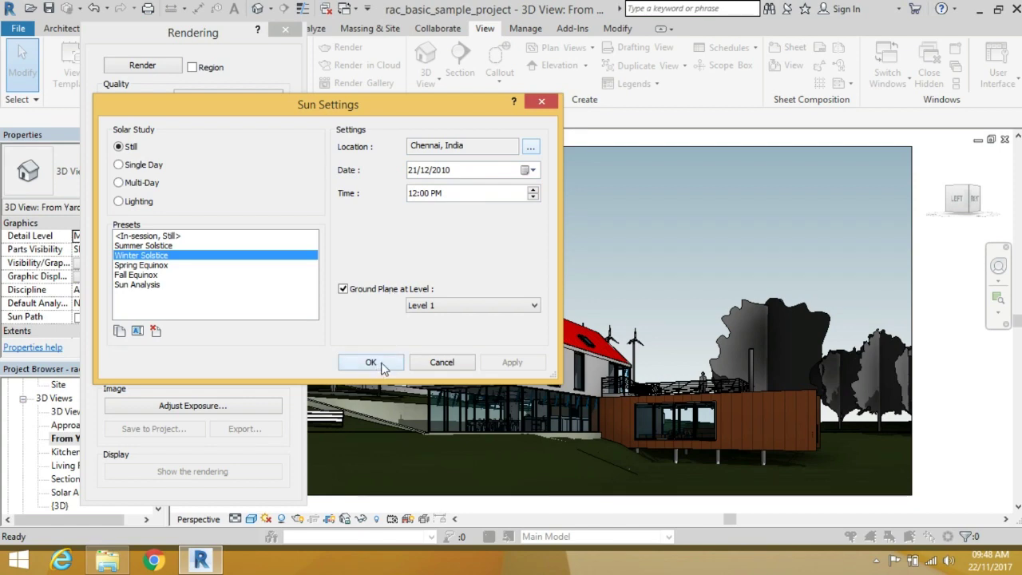
left_click(397, 366)
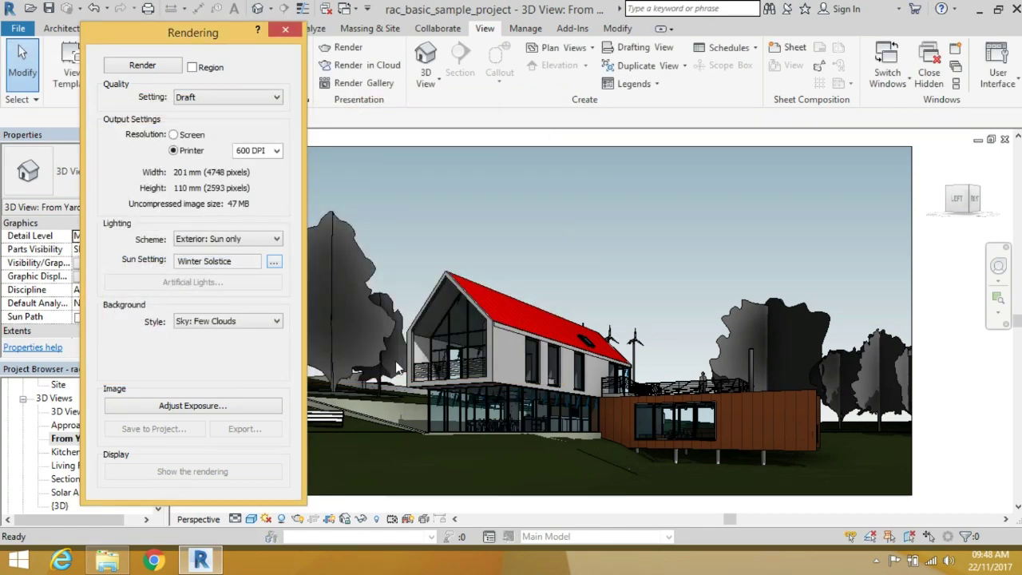
Step: Change the render Background Style from Sky: Few Clouds to Sky: Cloudy
left_click(397, 367)
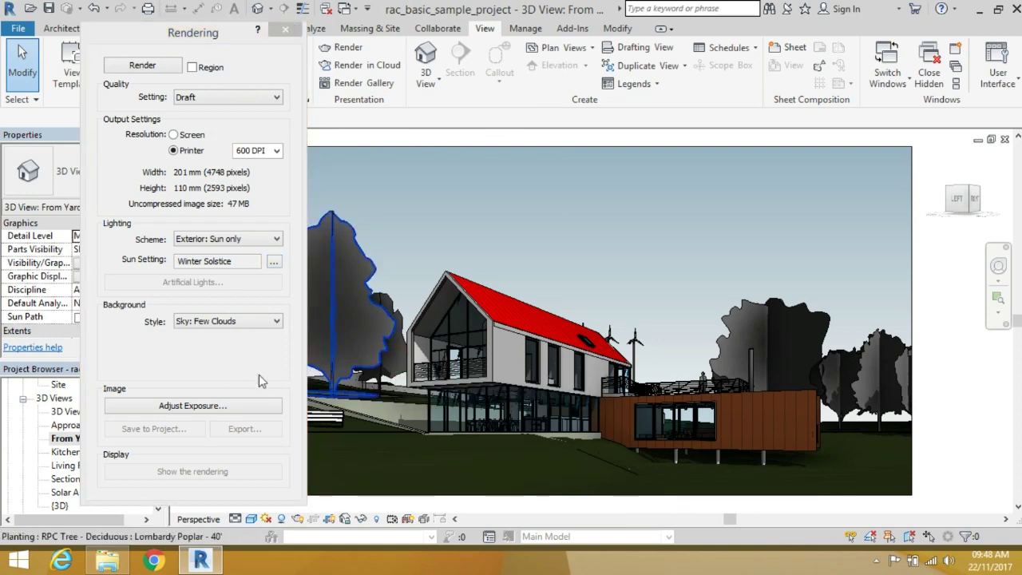
left_click(224, 324)
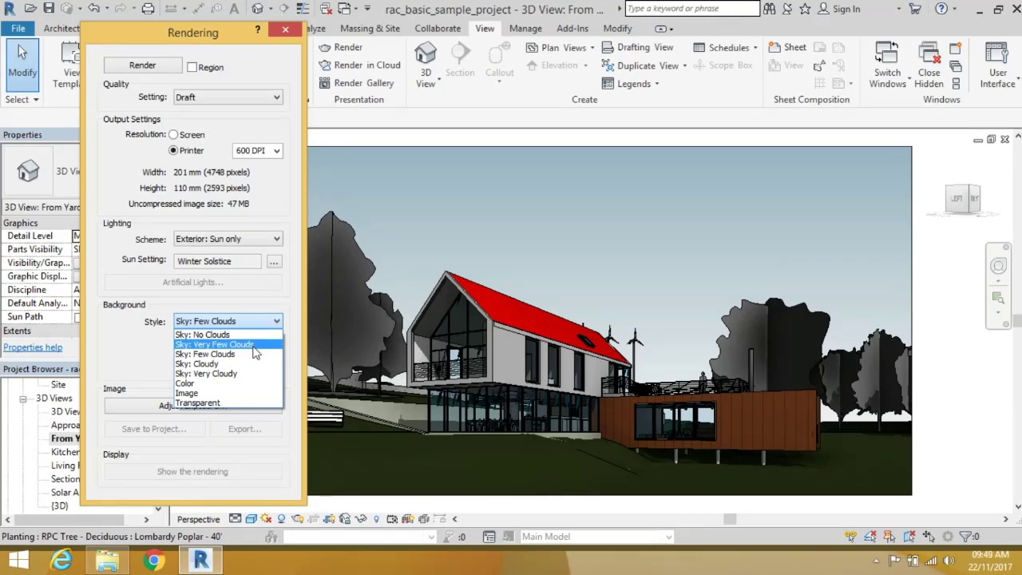
left_click(247, 363)
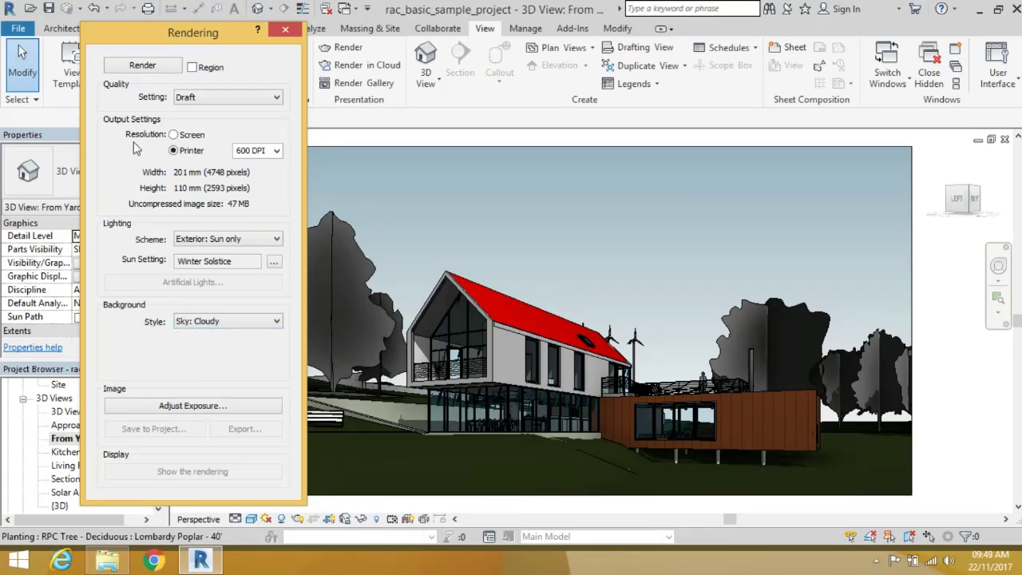
Step: Run the Draft render of the From Yard view and let it finish
left_click(160, 67)
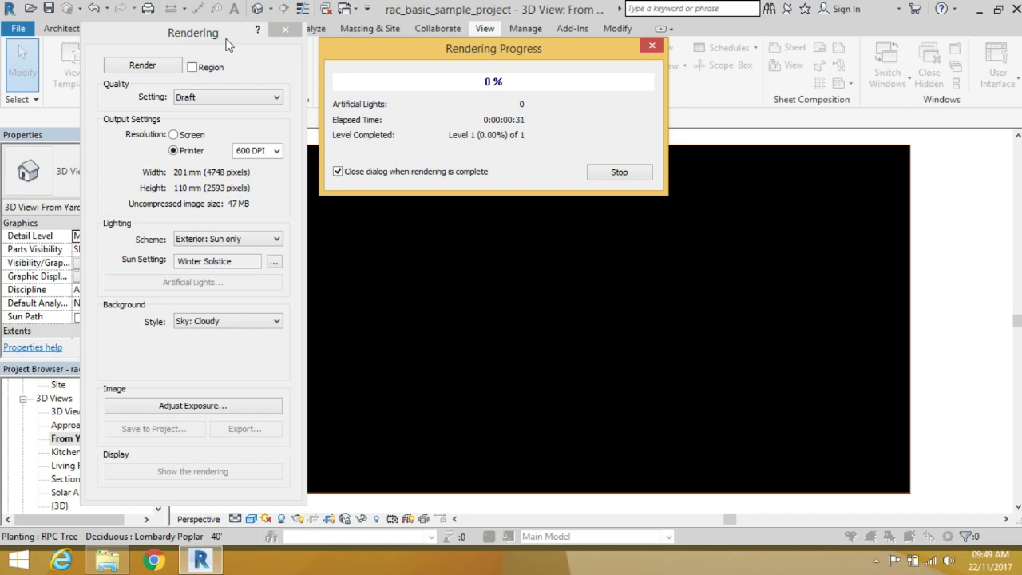
left_click(214, 34)
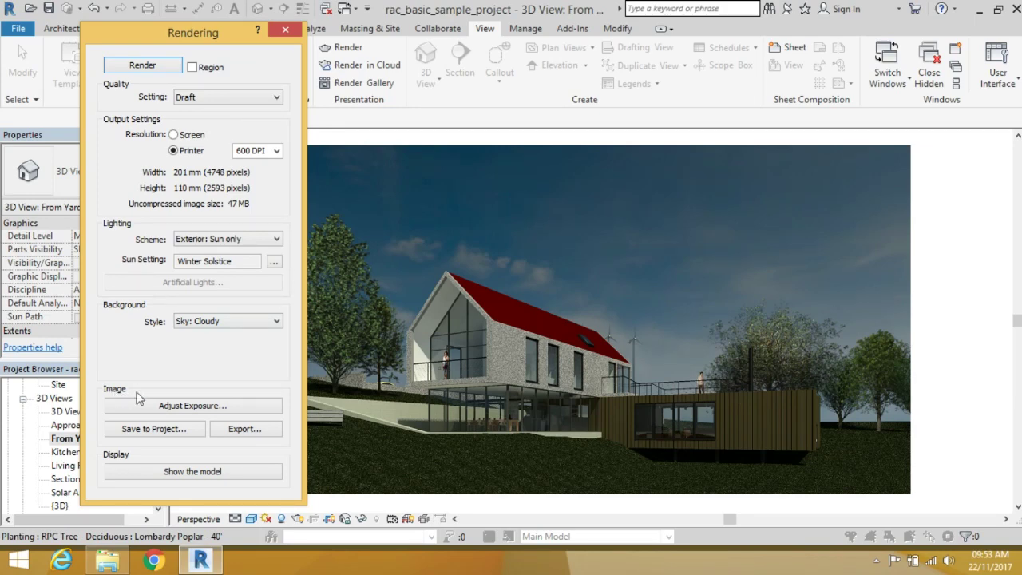
Step: Apply exposure 12.98, highlights 0.35, saturation 1.99 and white point 5730.3 to the render
left_click(174, 408)
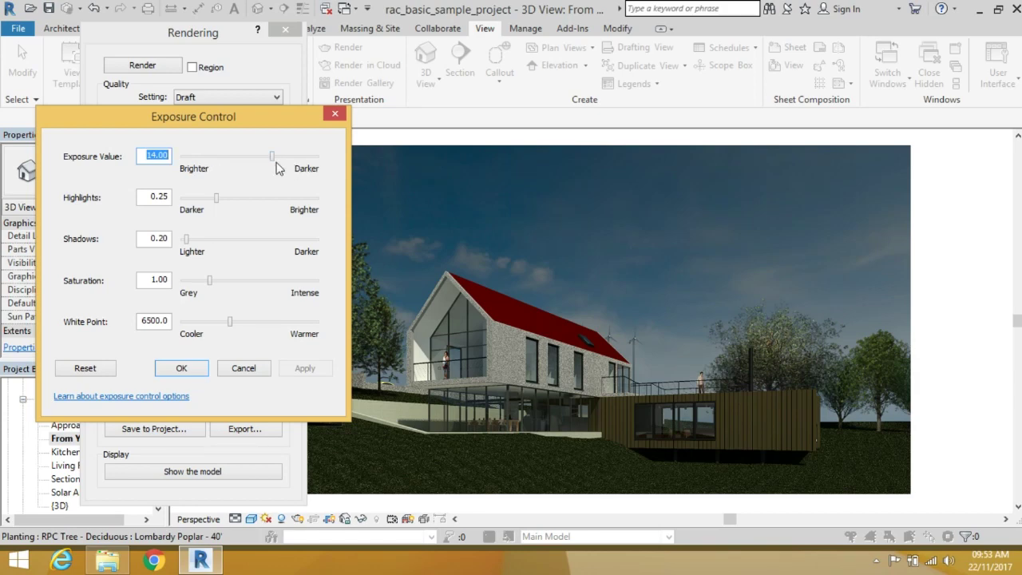
left_click_drag(272, 156, 266, 159)
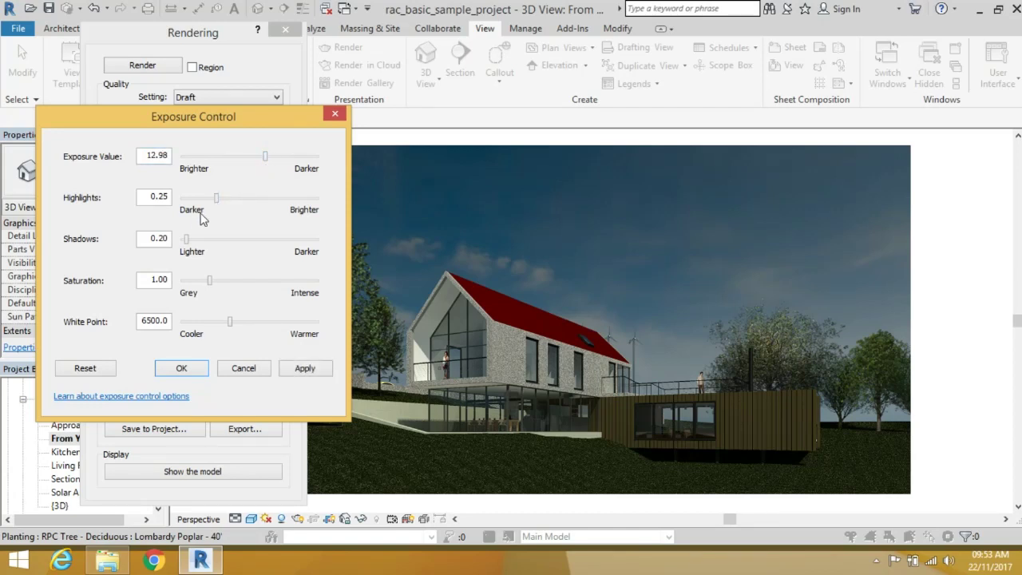
left_click_drag(216, 200, 230, 199)
left_click_drag(208, 282, 237, 287)
left_click_drag(229, 323, 223, 324)
left_click(289, 370)
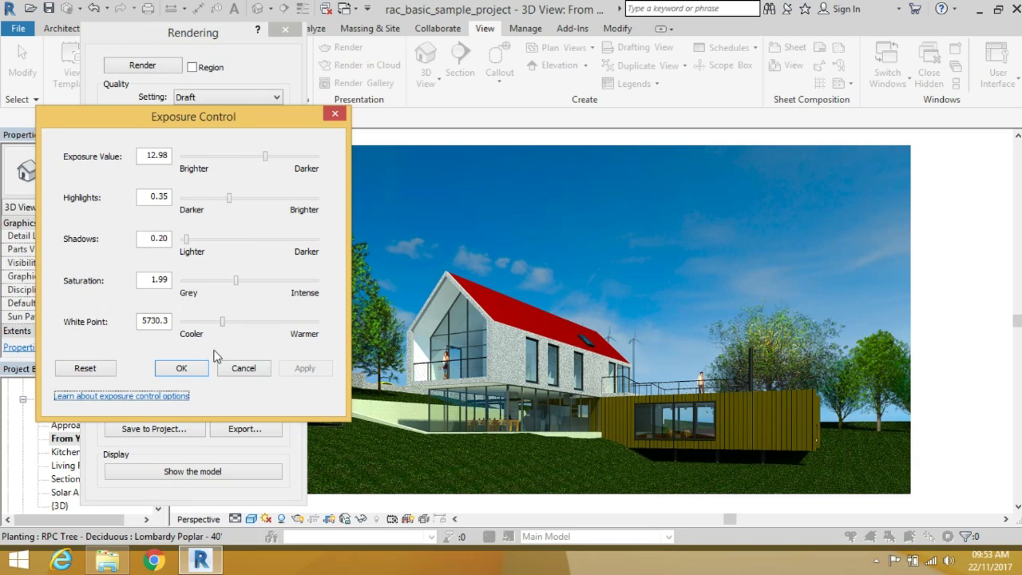
left_click(190, 368)
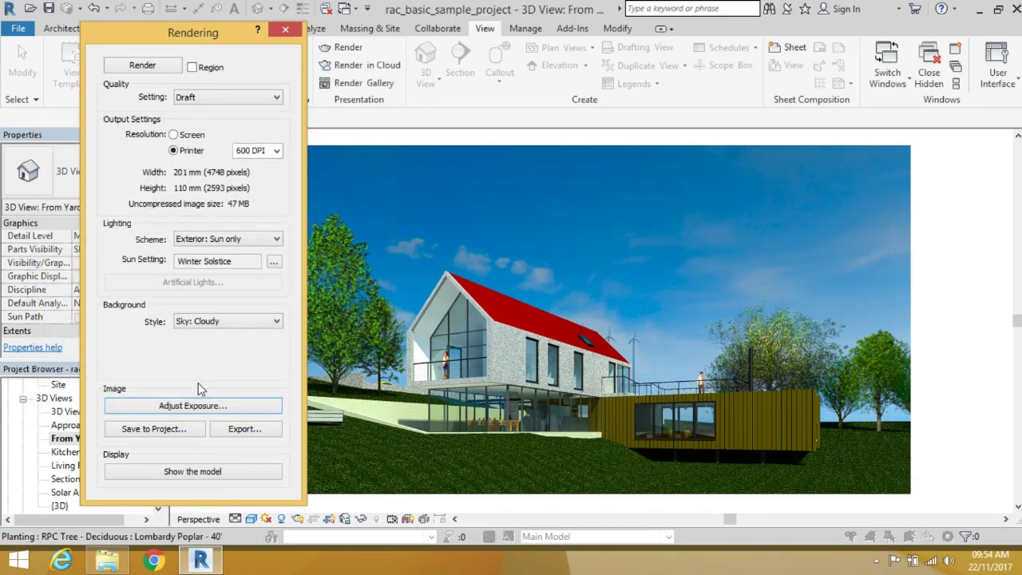
Step: Save the adjusted render to the project as 'render1'
left_click(151, 430)
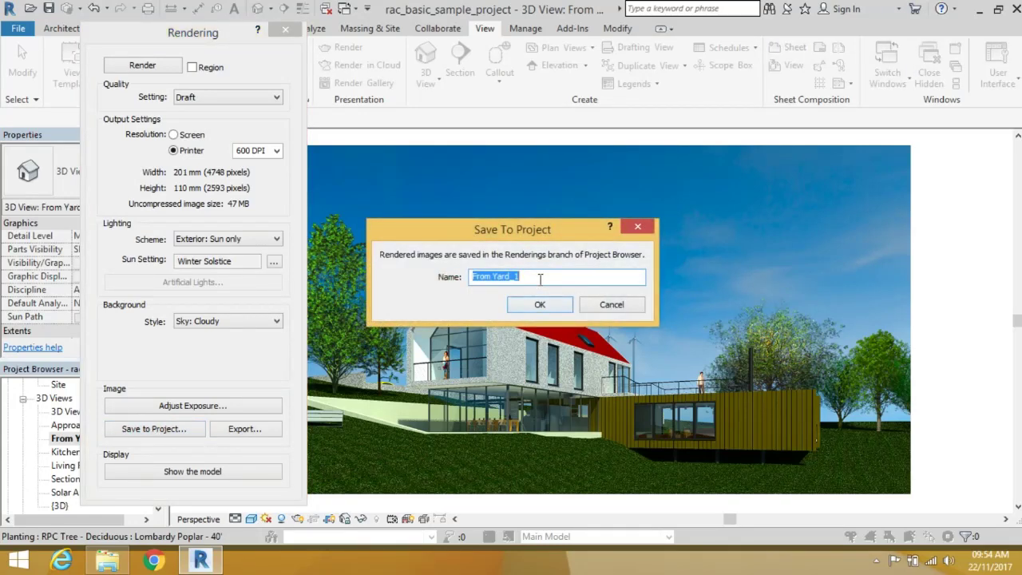
type("rend")
type("er1")
key("Return")
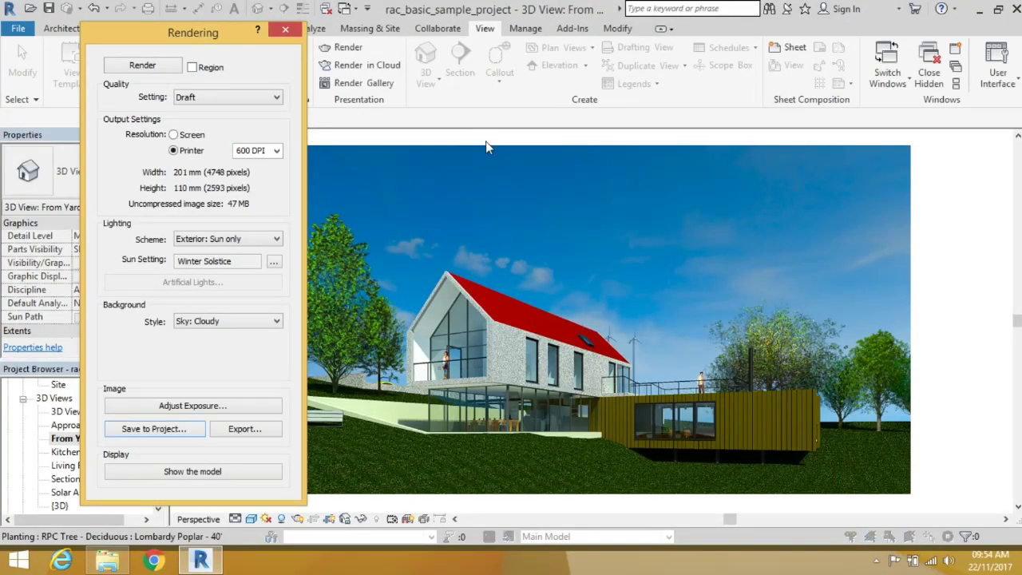
Step: Close the Rendering dialog and open render1 from Renderings in the Project Browser
left_click(285, 31)
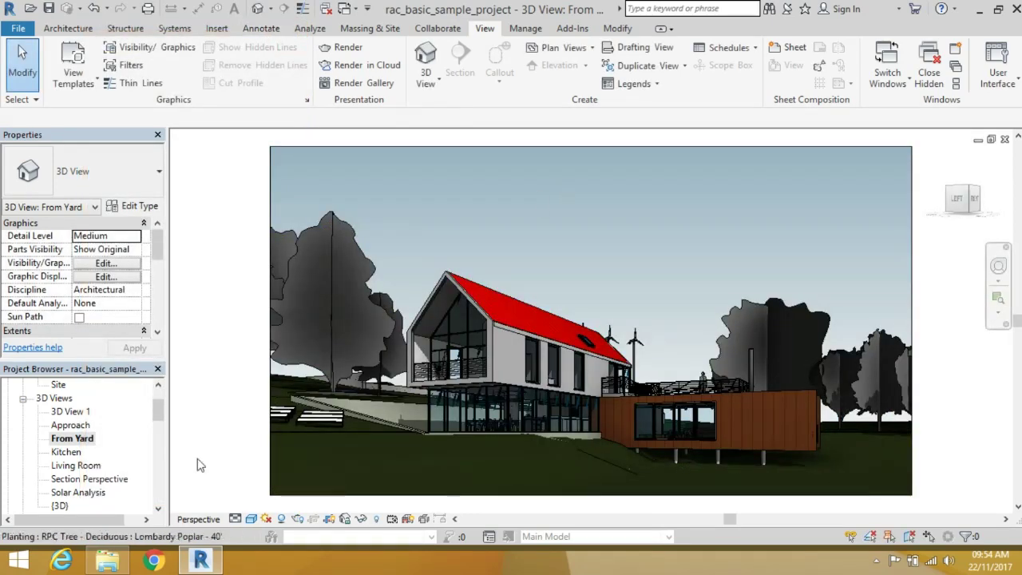
left_click_drag(159, 415, 156, 469)
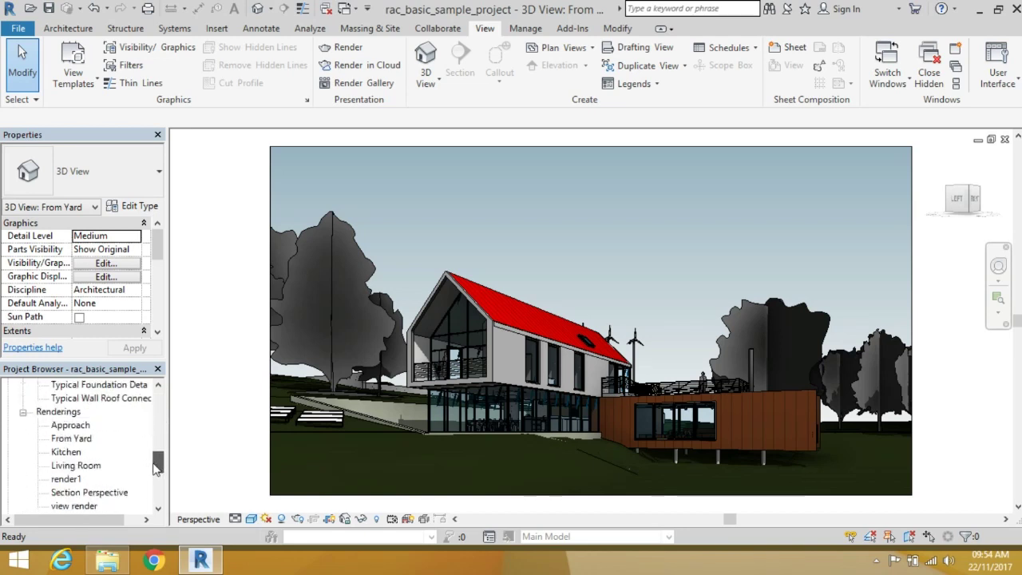
double_click(67, 466)
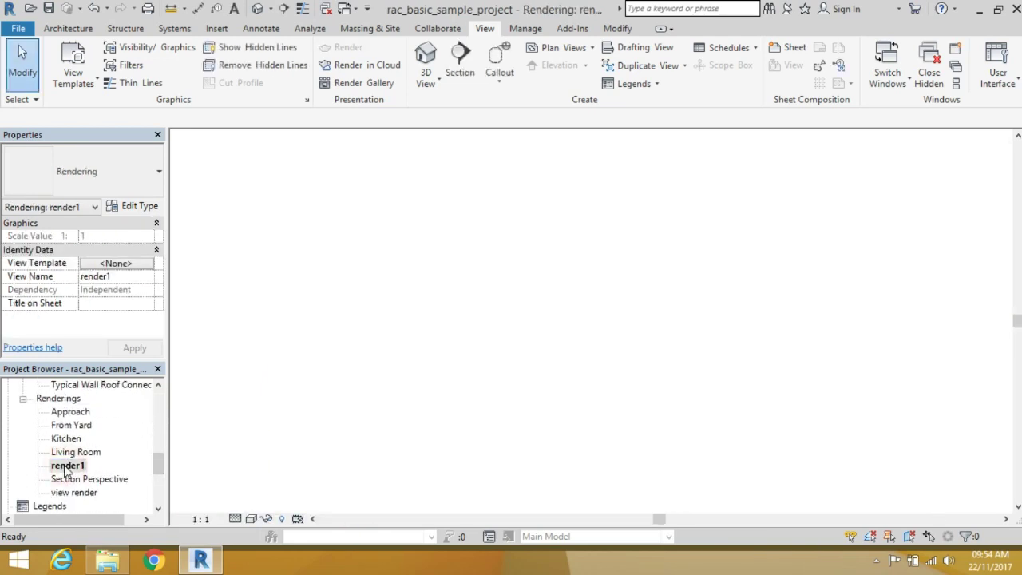